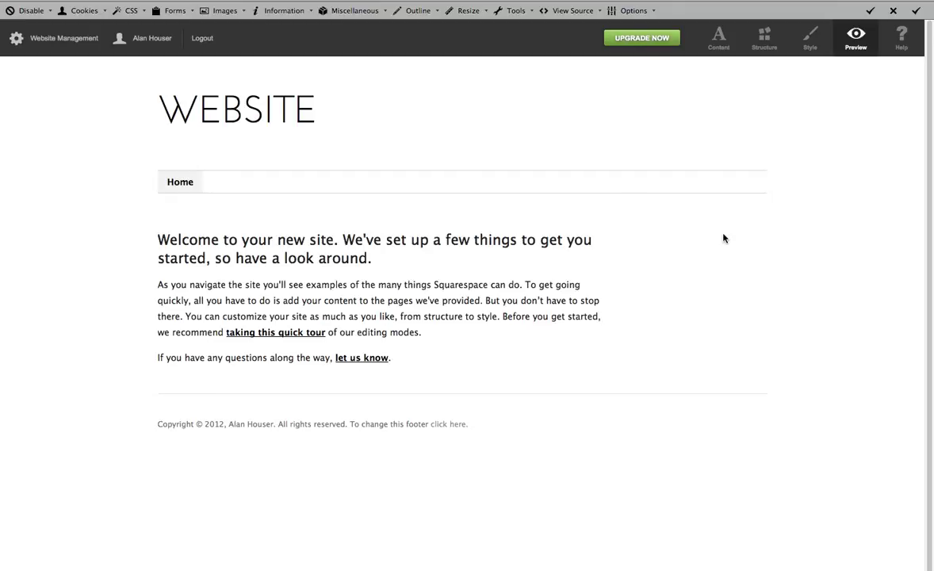
# Go to the site Architecture page from Website Management.
pyautogui.click(42, 37)
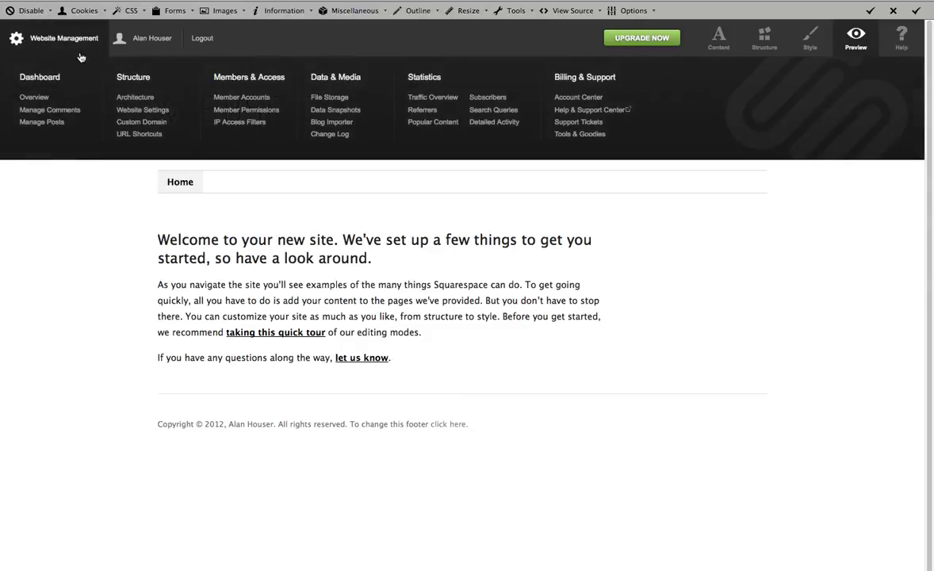
pyautogui.click(134, 98)
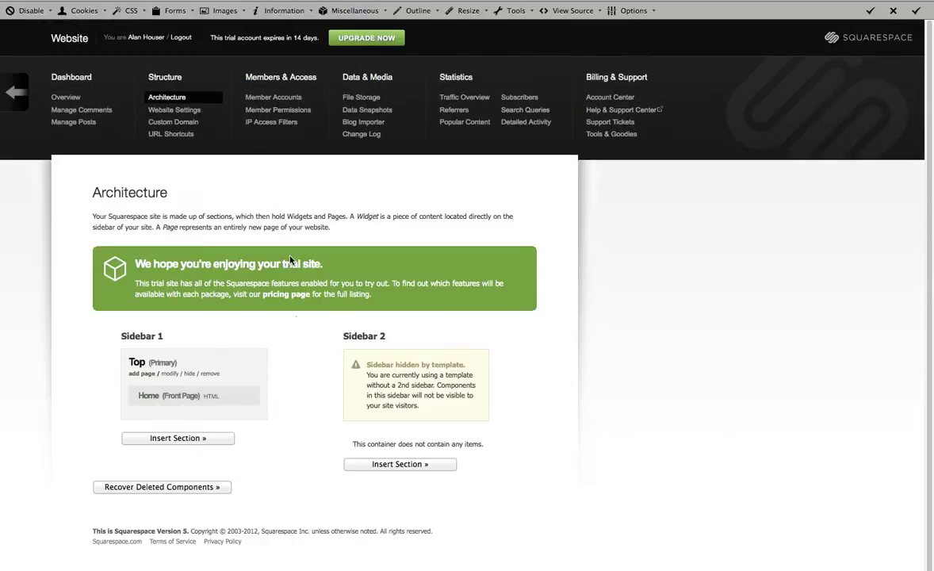
pyautogui.scroll(-1, 309, 378)
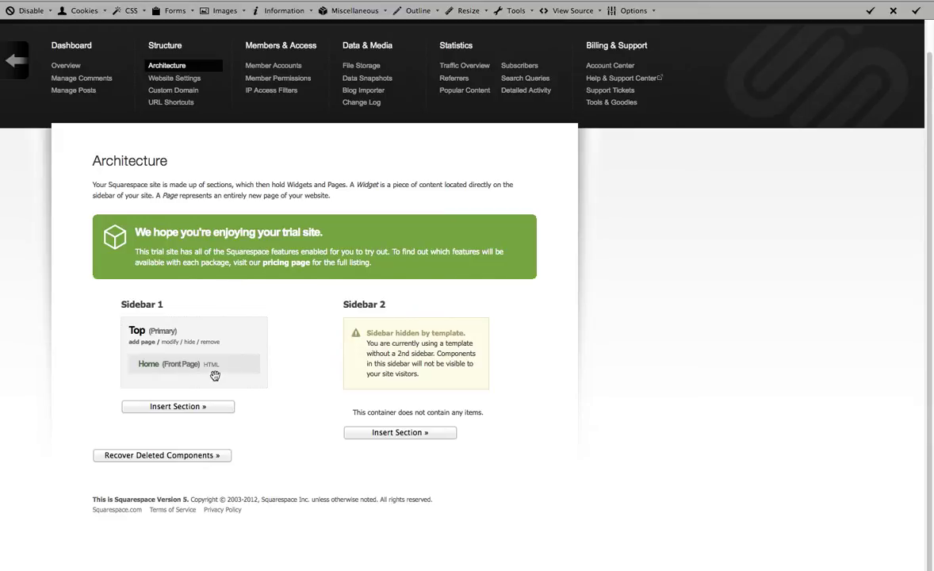
# Add an HTML page titled 'Fake Page 1' under Top and enable it.
pyautogui.click(146, 345)
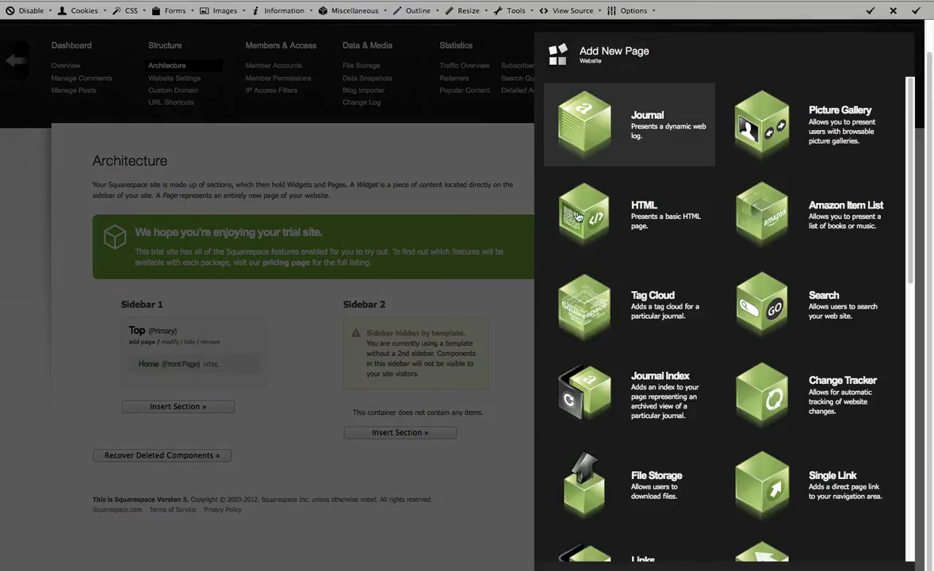
pyautogui.click(601, 212)
pyautogui.write('Fak')
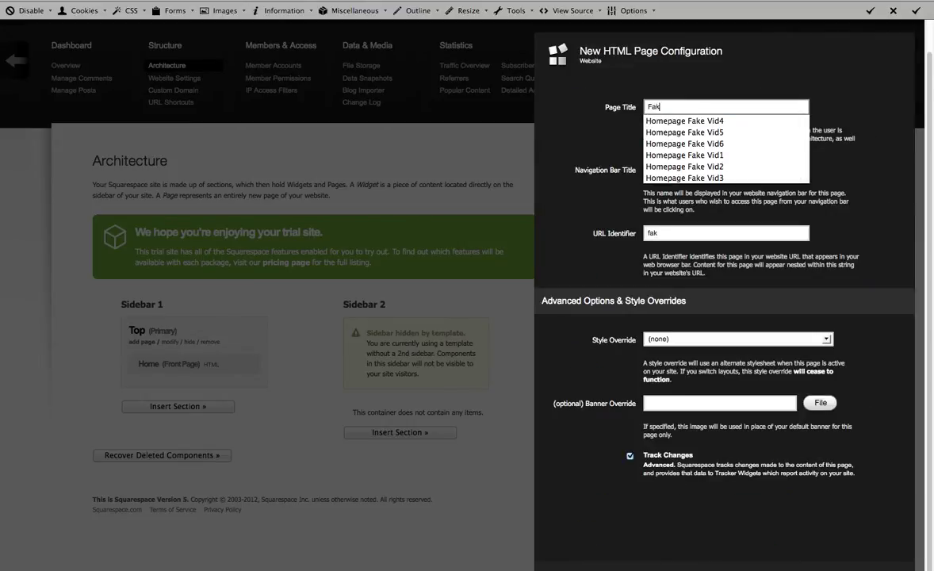
pyautogui.write('e Page 1')
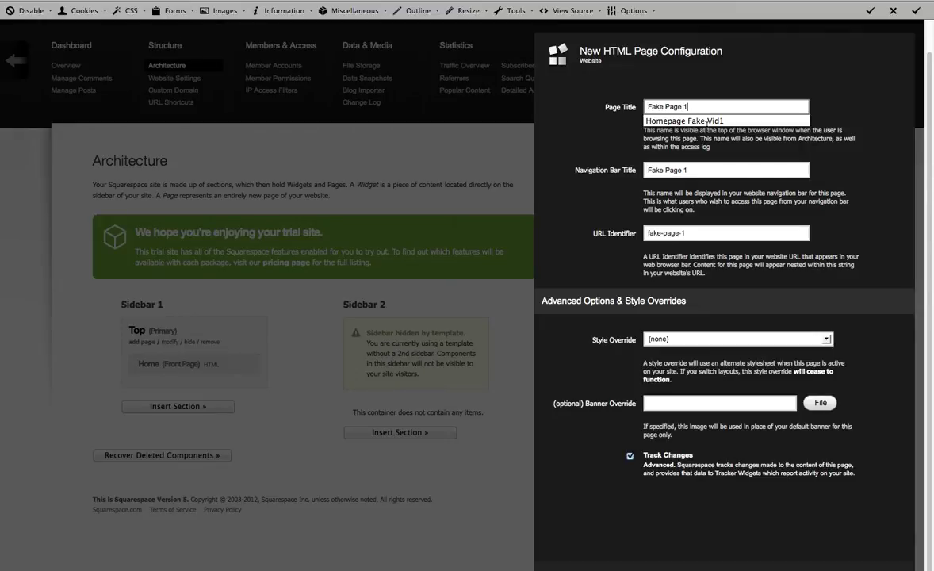
pyautogui.click(750, 144)
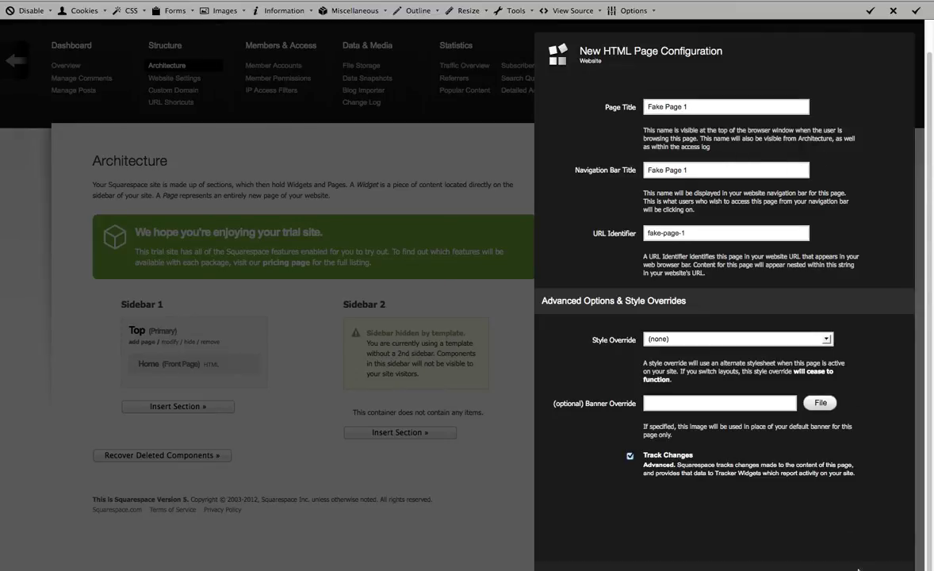
pyautogui.press('Return')
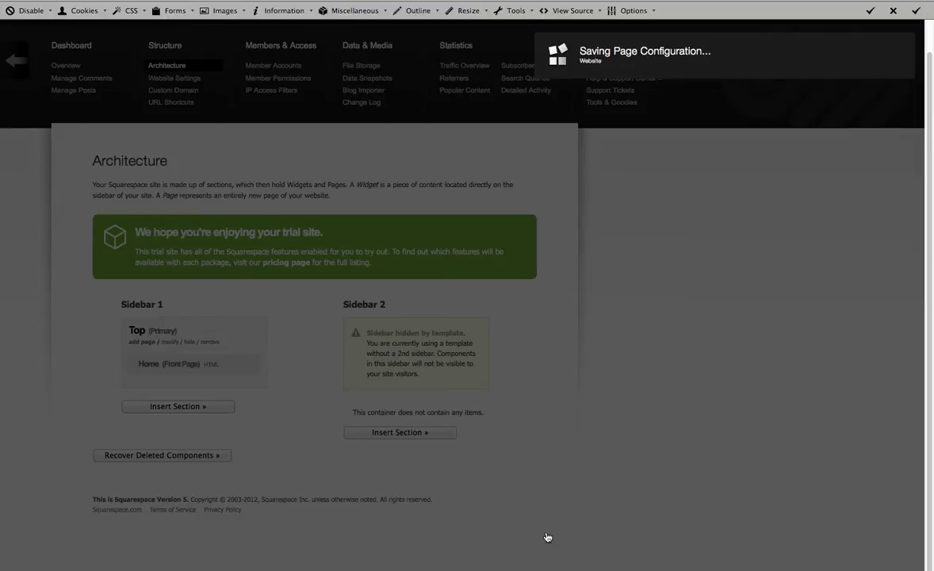
pyautogui.moveTo(176, 403)
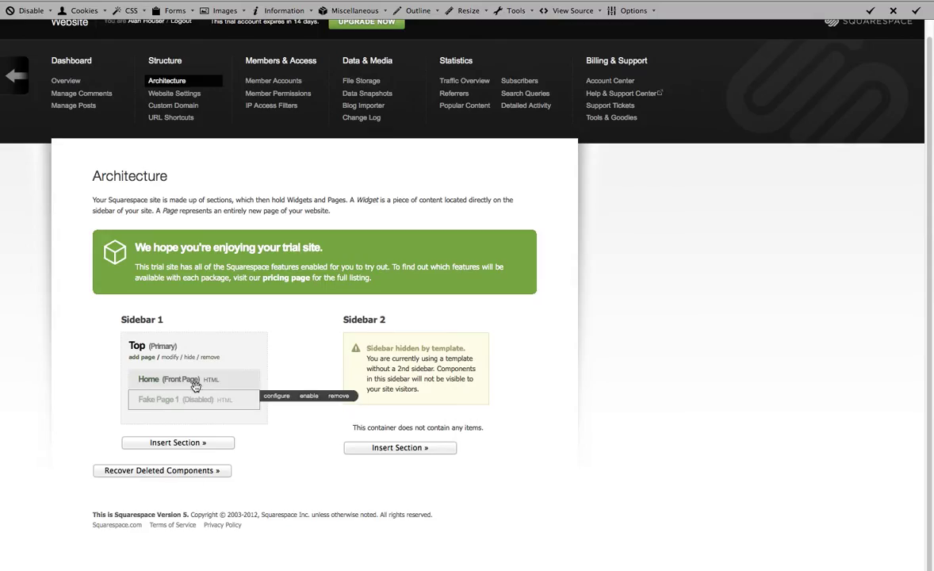
pyautogui.click(308, 394)
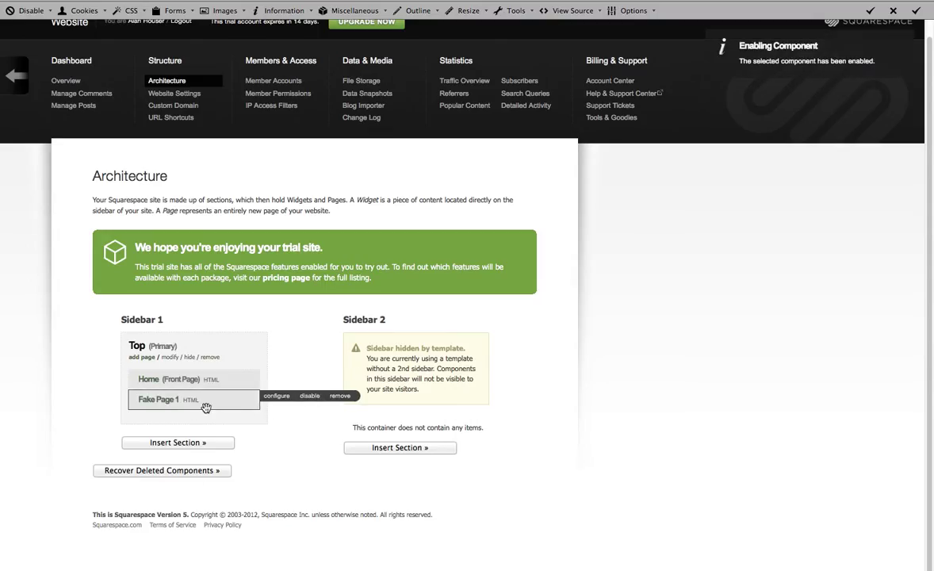
# Add and enable an HTML page titled 'Fake Page 2' under Top, below Fake Page 1.
pyautogui.click(138, 358)
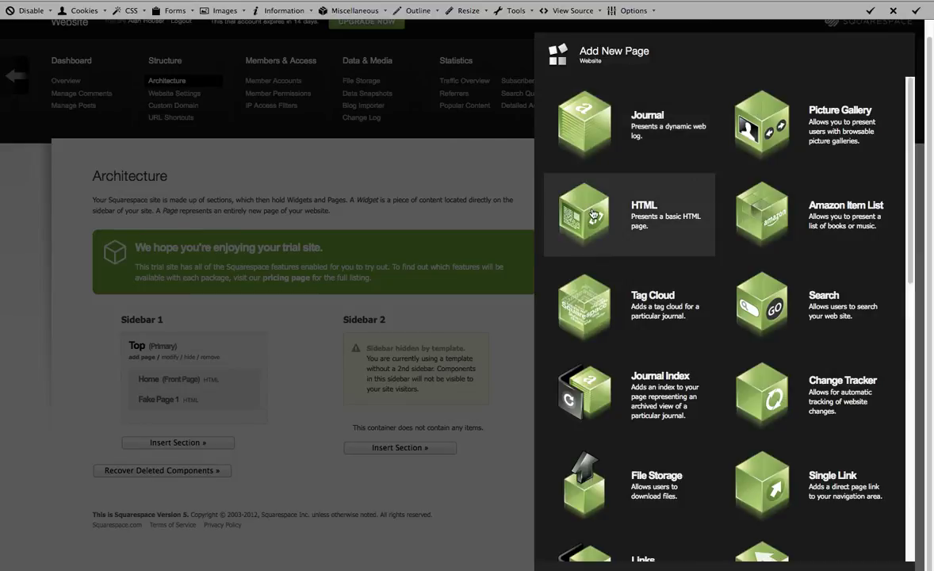
pyautogui.click(627, 246)
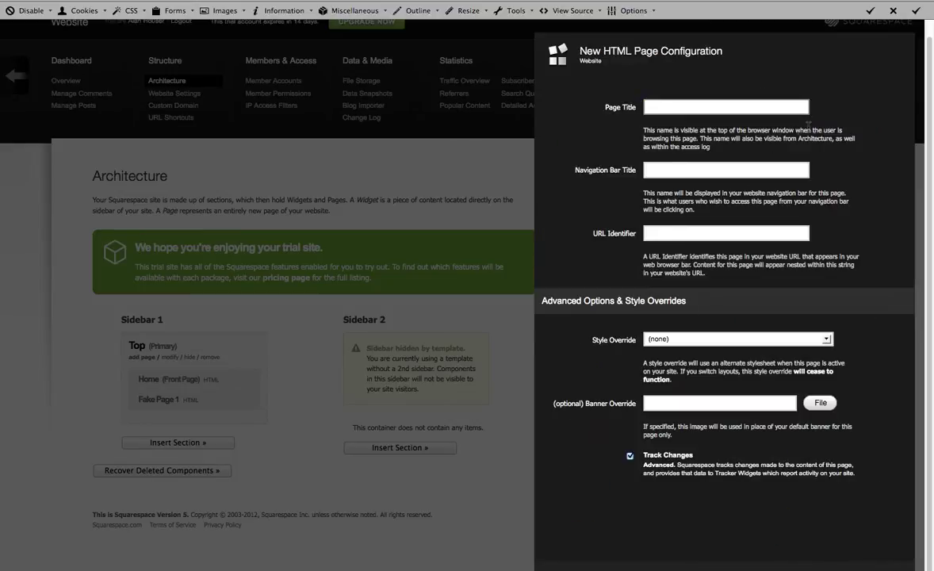
pyautogui.write('Fake')
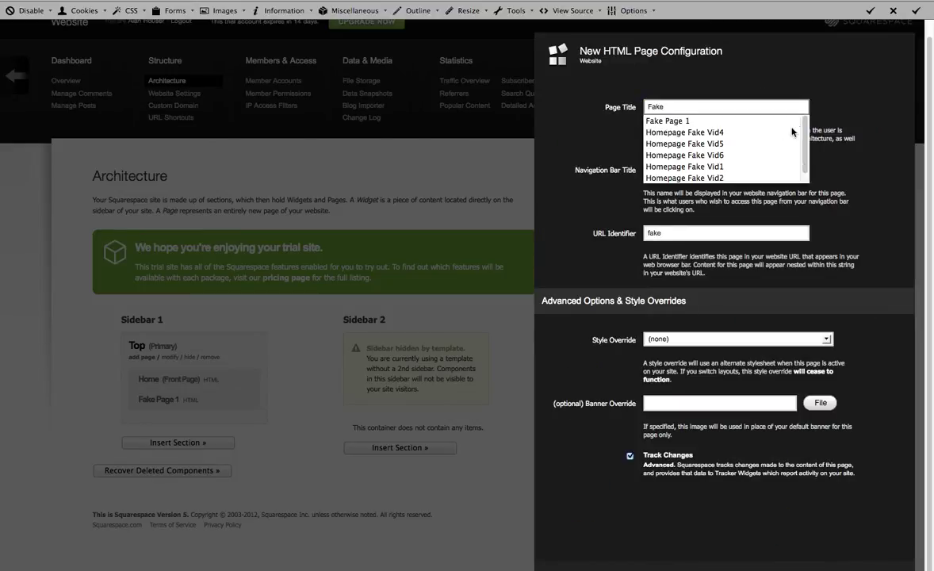
pyautogui.click(659, 121)
pyautogui.press('BackSpace')
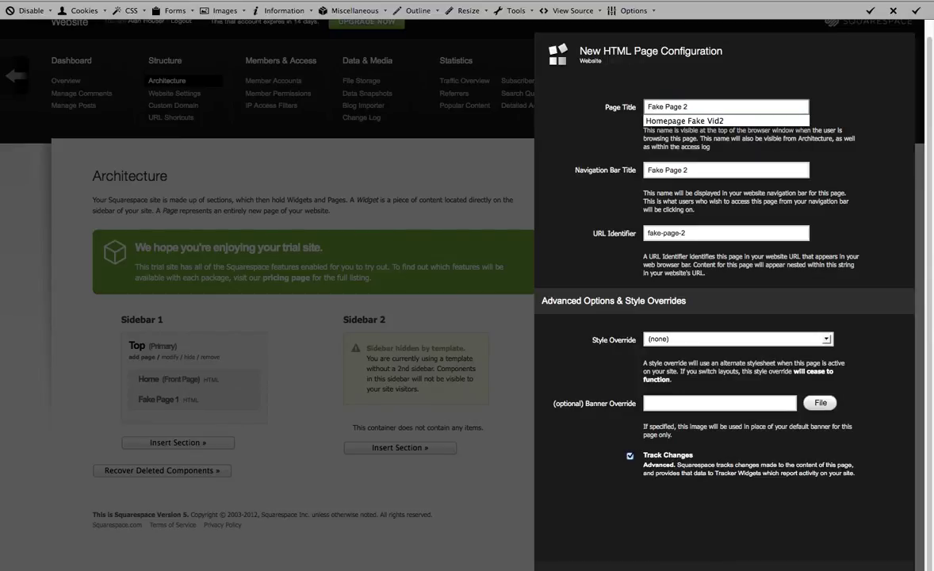
pyautogui.press('Tab')
pyautogui.press('Return')
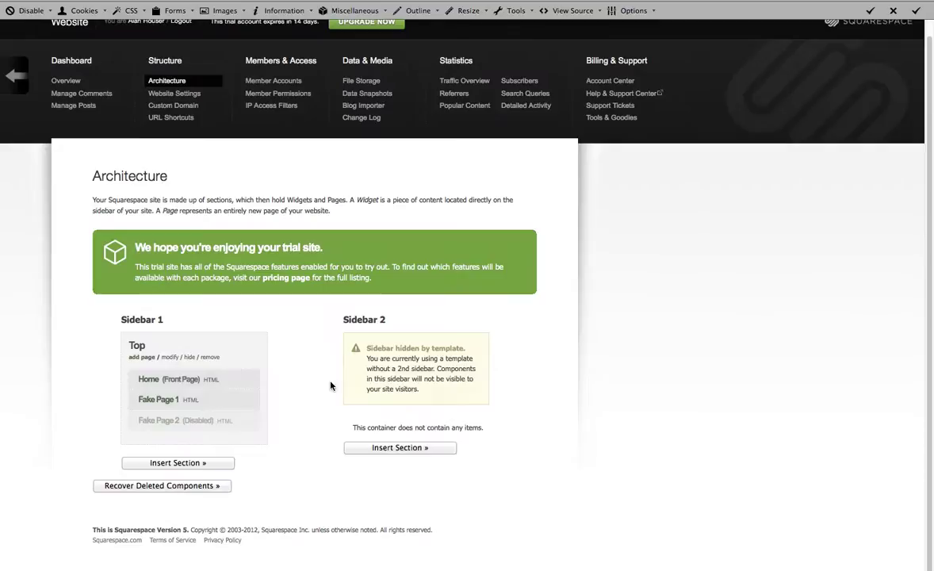
pyautogui.moveTo(307, 423)
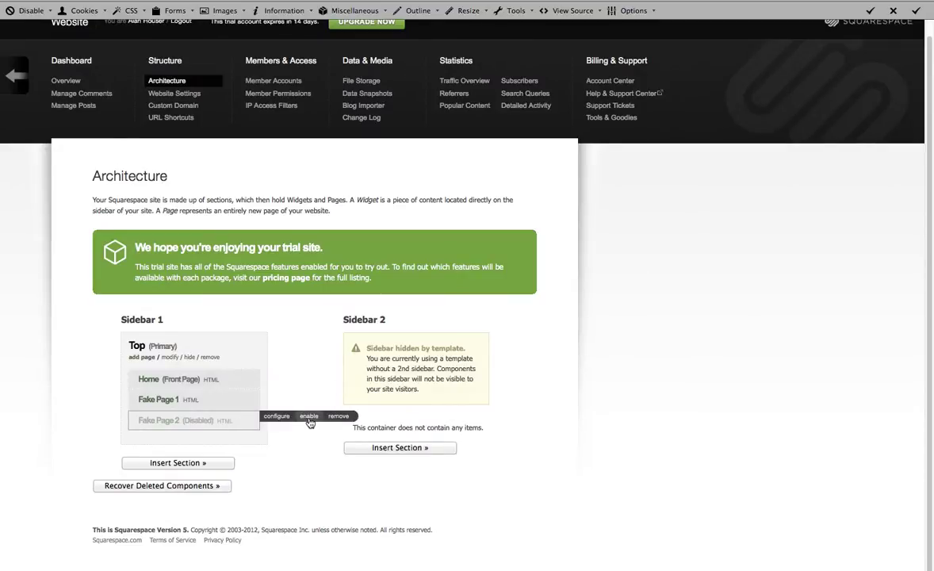
pyautogui.click(310, 419)
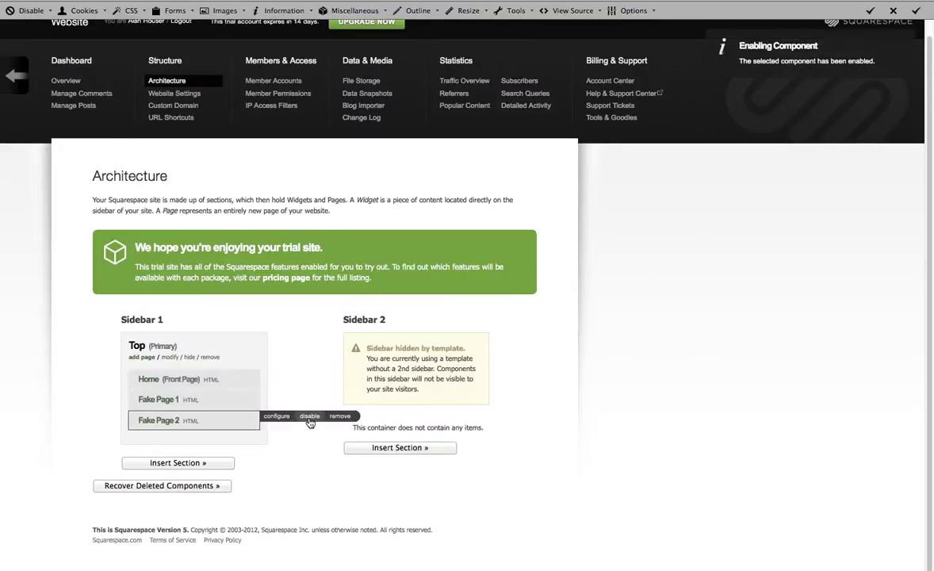
# View the live site's navigation bar with the new pages, then return to Architecture.
pyautogui.click(638, 388)
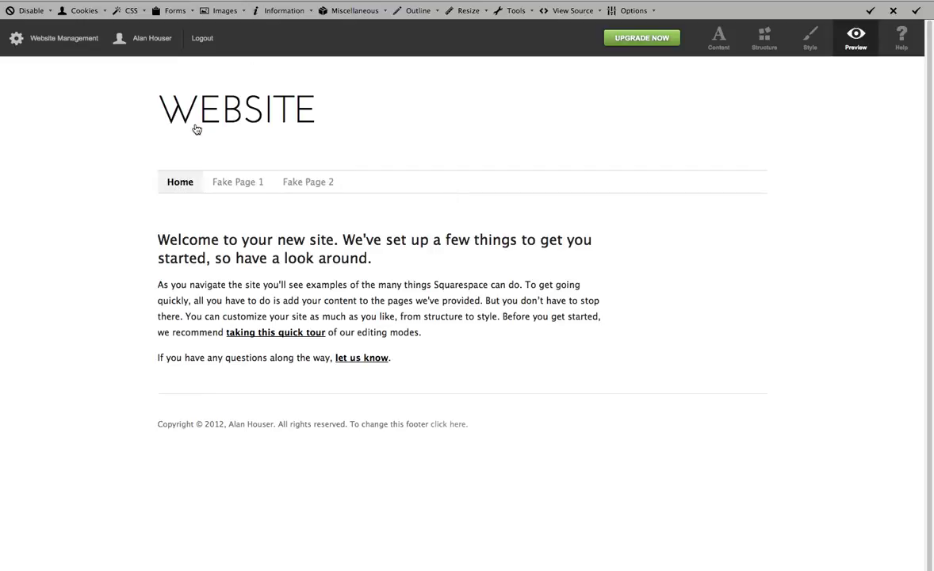
pyautogui.click(64, 39)
pyautogui.click(135, 98)
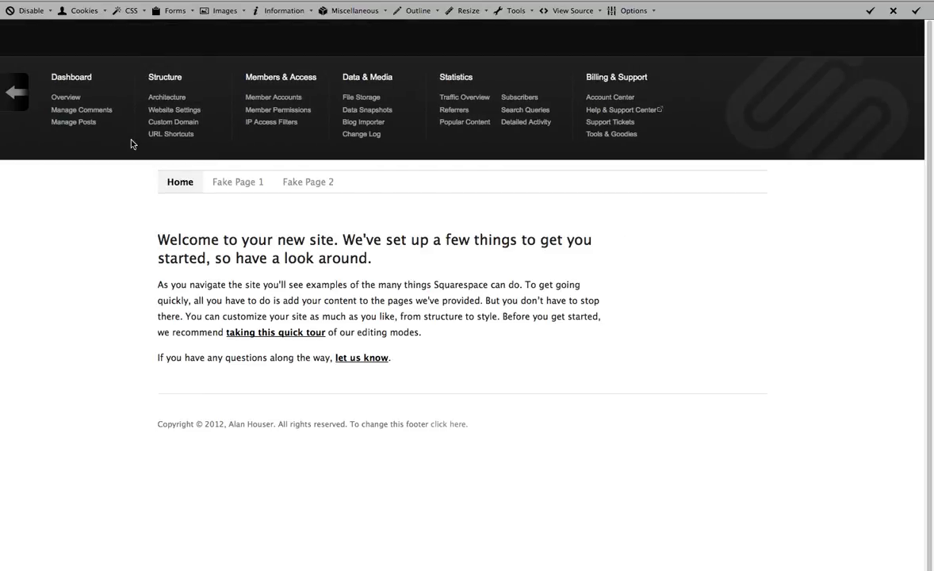
pyautogui.moveTo(188, 419)
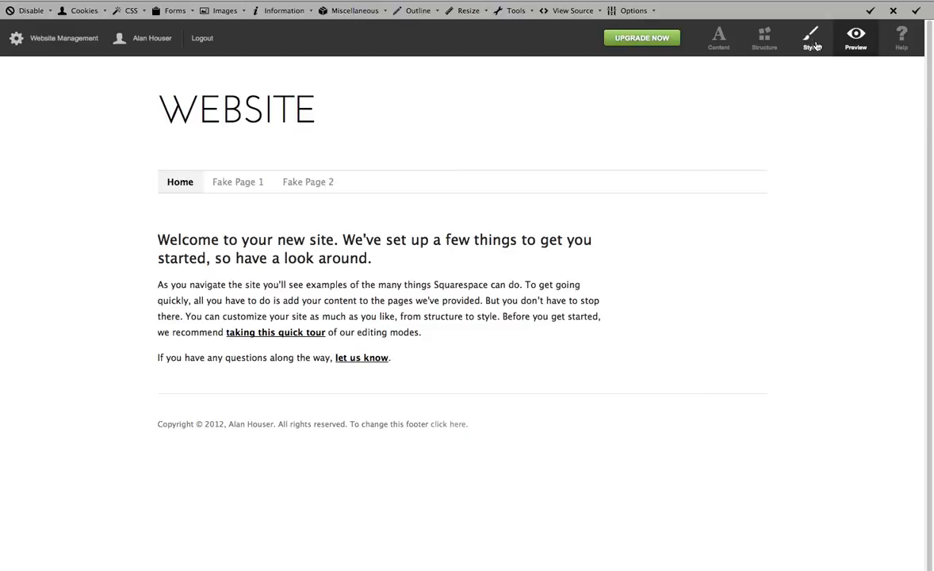
# Preview the Dark Matter style on the site, then go back to Architecture.
pyautogui.click(814, 44)
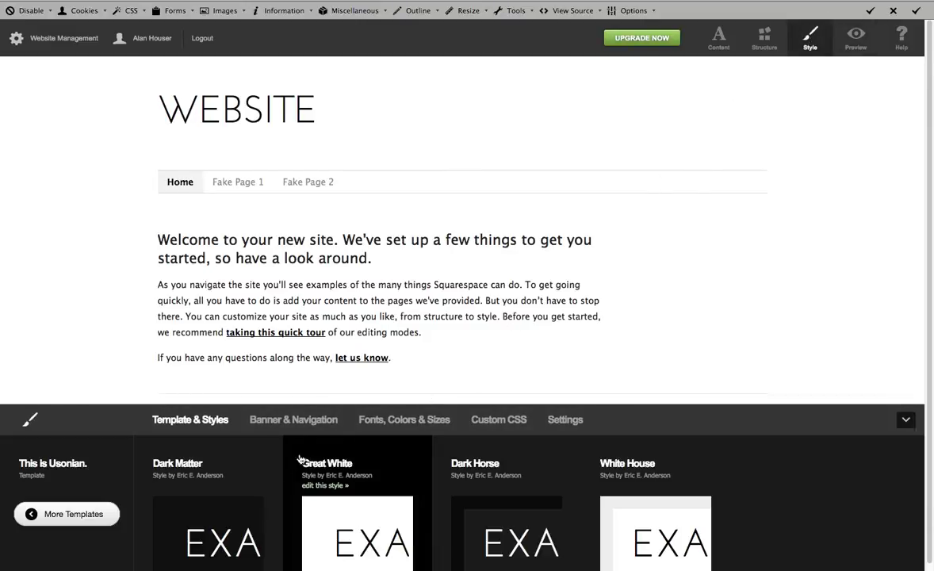
pyautogui.click(267, 466)
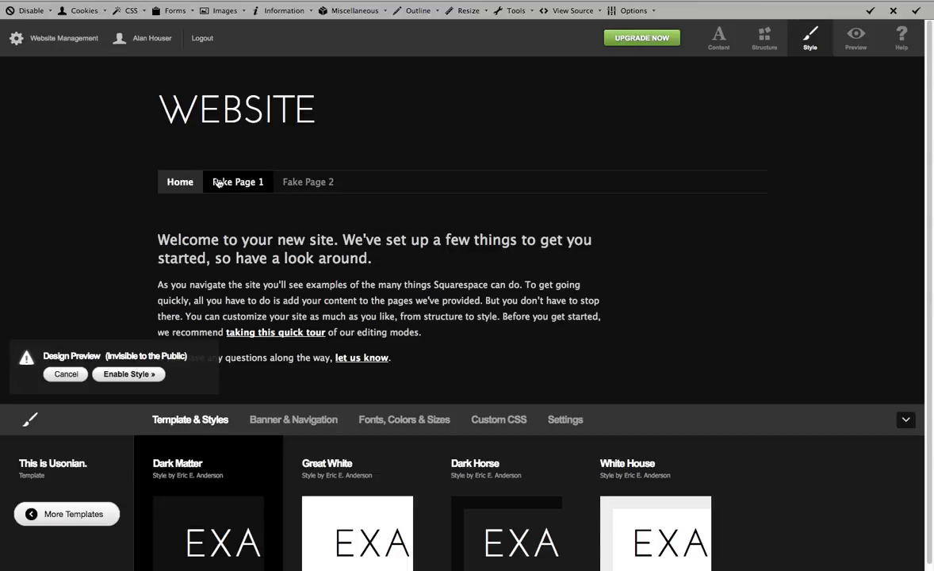
pyautogui.click(55, 38)
pyautogui.click(137, 98)
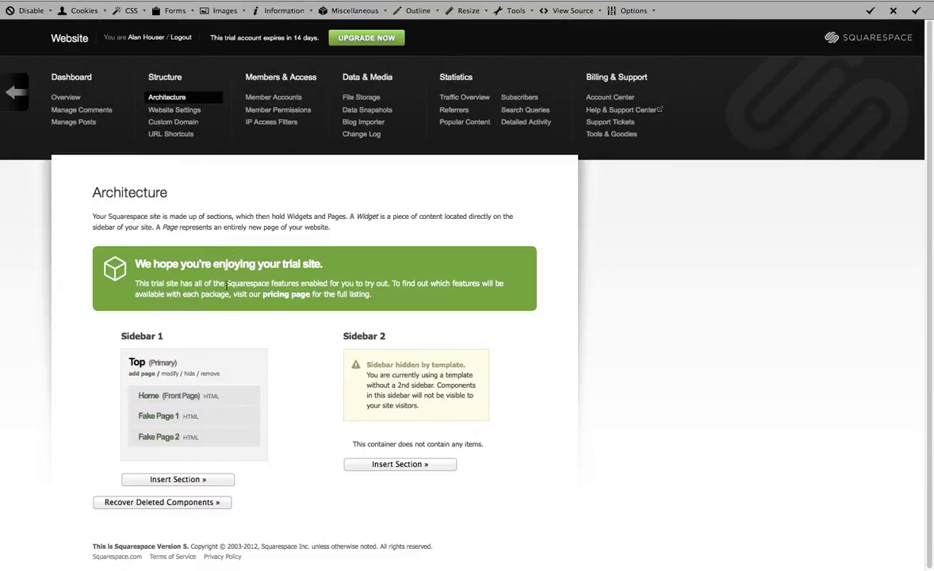
# Set the Home page's style override to [new]Dark Matter and save its configuration.
pyautogui.moveTo(150, 397)
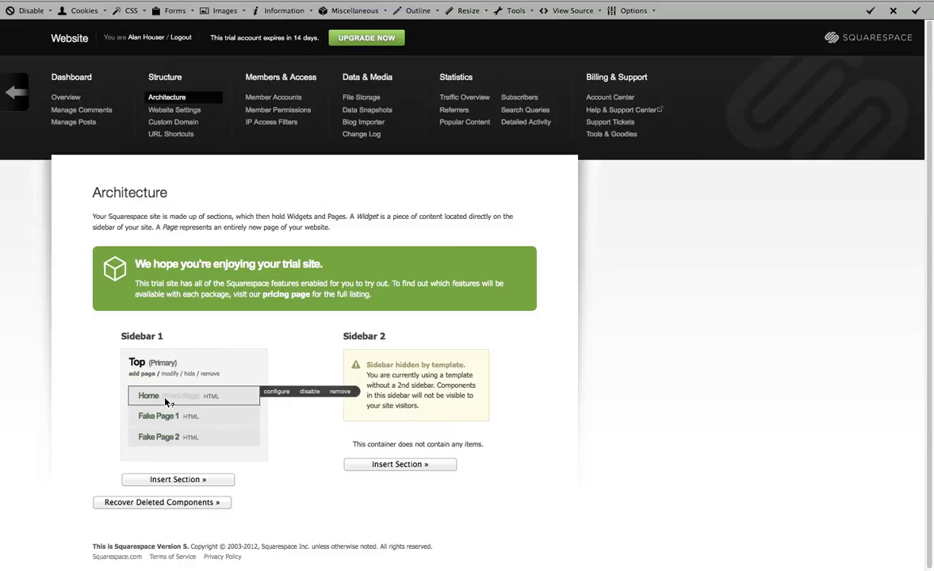
pyautogui.click(278, 393)
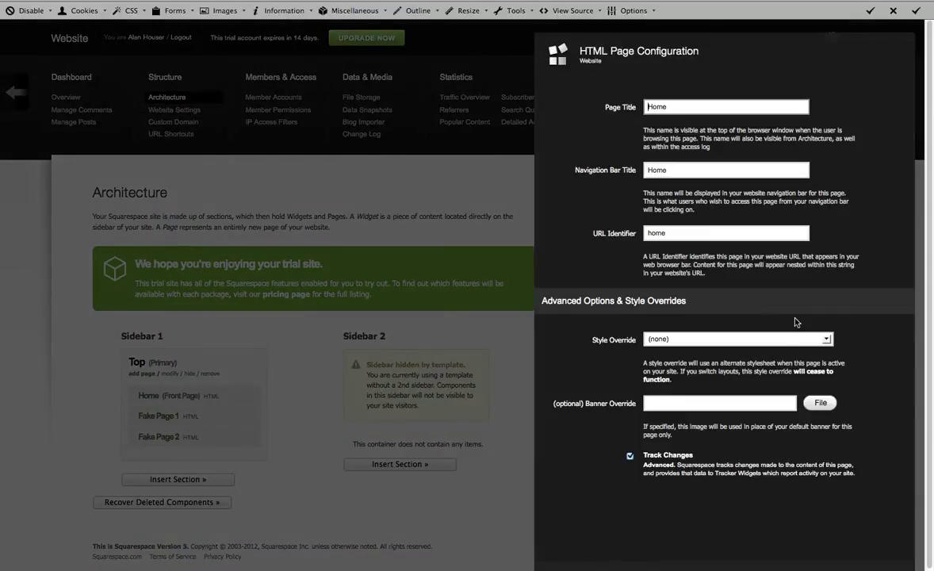
pyautogui.click(778, 339)
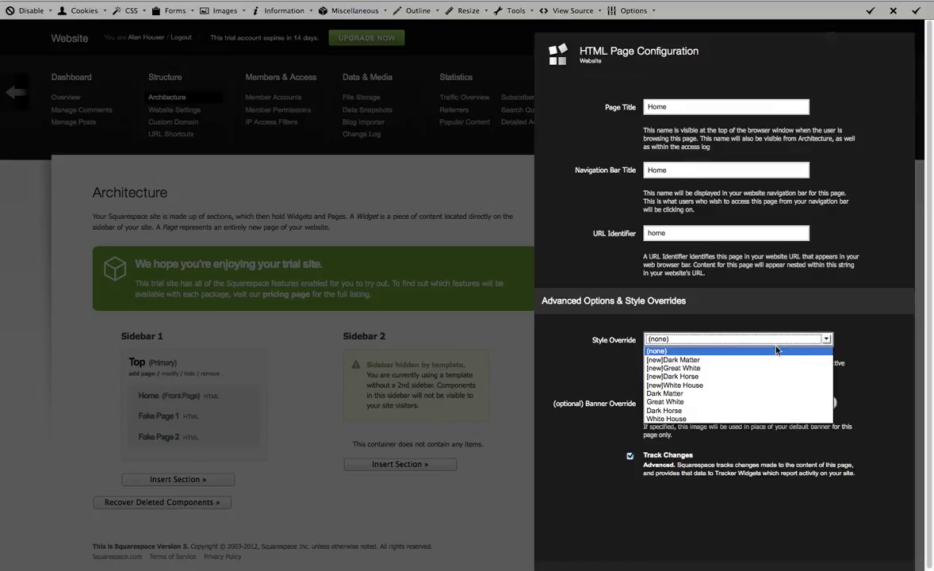
pyautogui.click(769, 358)
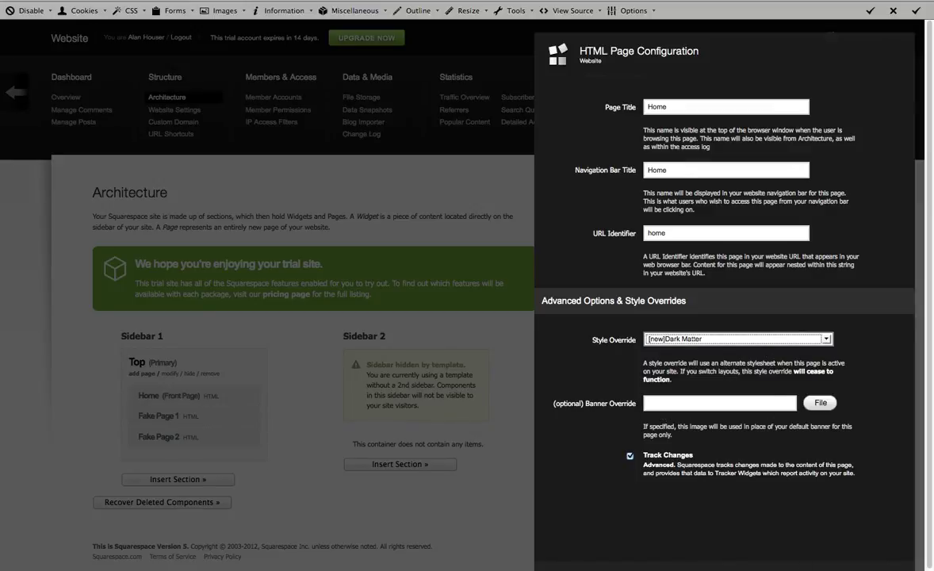
pyautogui.press('Return')
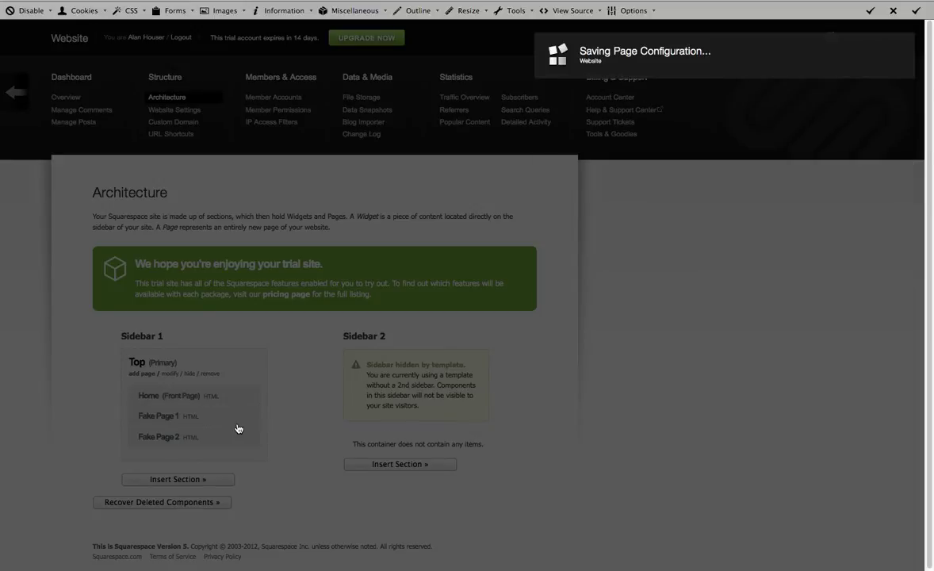
pyautogui.moveTo(242, 416)
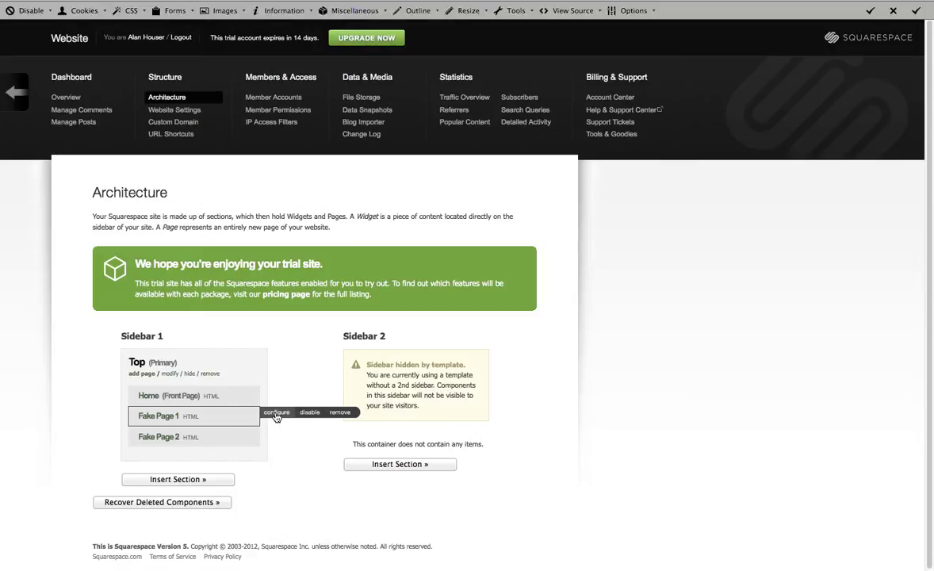
# Apply the [new]Dark Matter style override to Fake Page 1 and Fake Page 2, saving each.
pyautogui.click(276, 412)
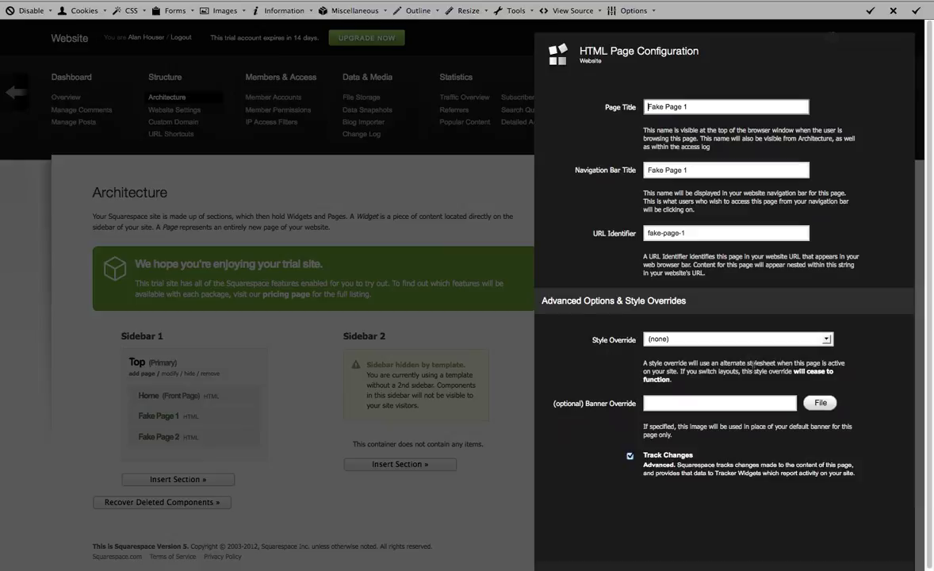
pyautogui.click(755, 340)
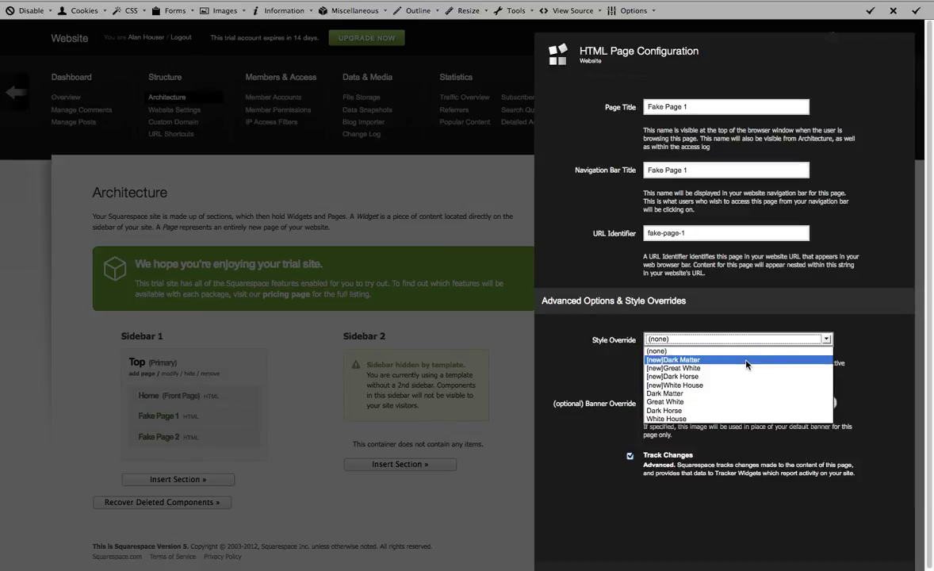
pyautogui.click(690, 359)
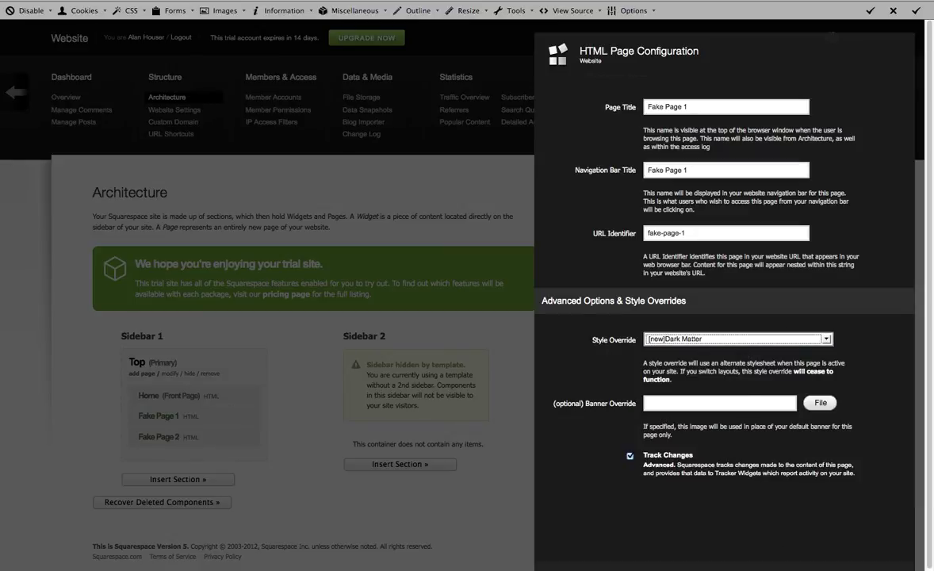
pyautogui.press('Return')
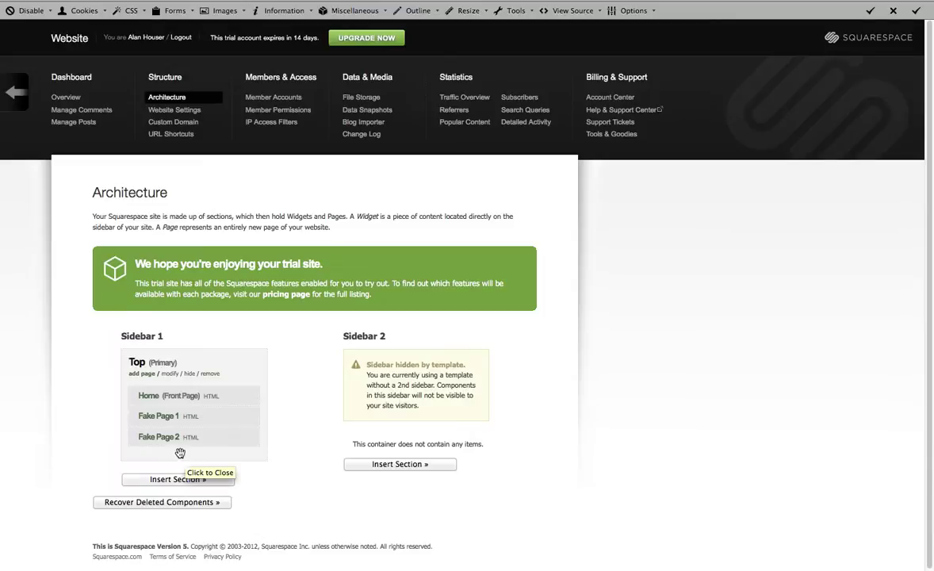
pyautogui.moveTo(162, 442)
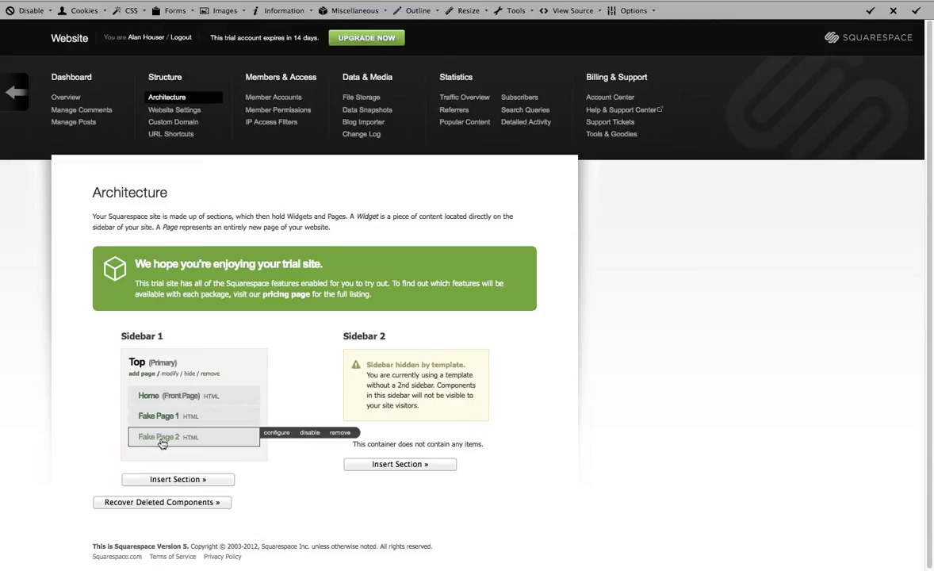
pyautogui.click(276, 433)
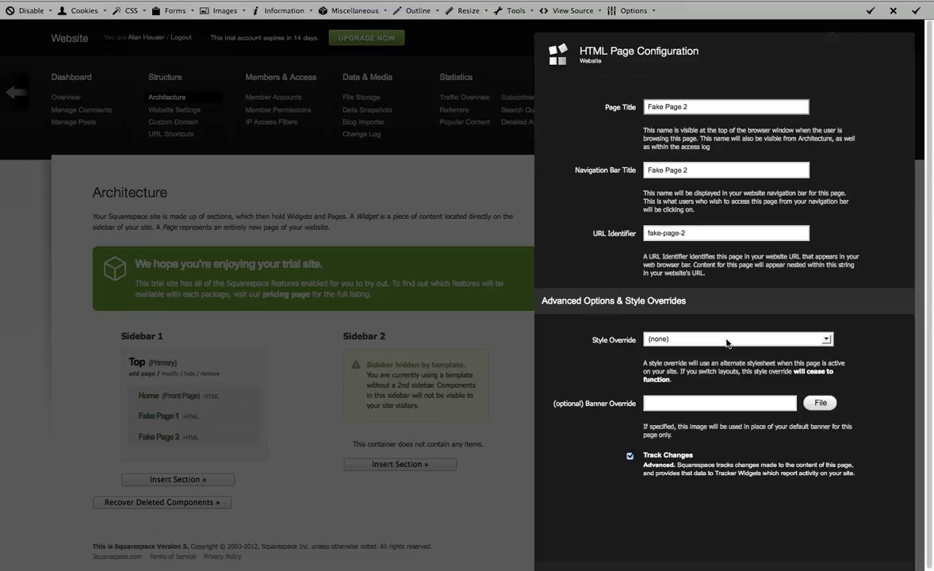
pyautogui.click(727, 340)
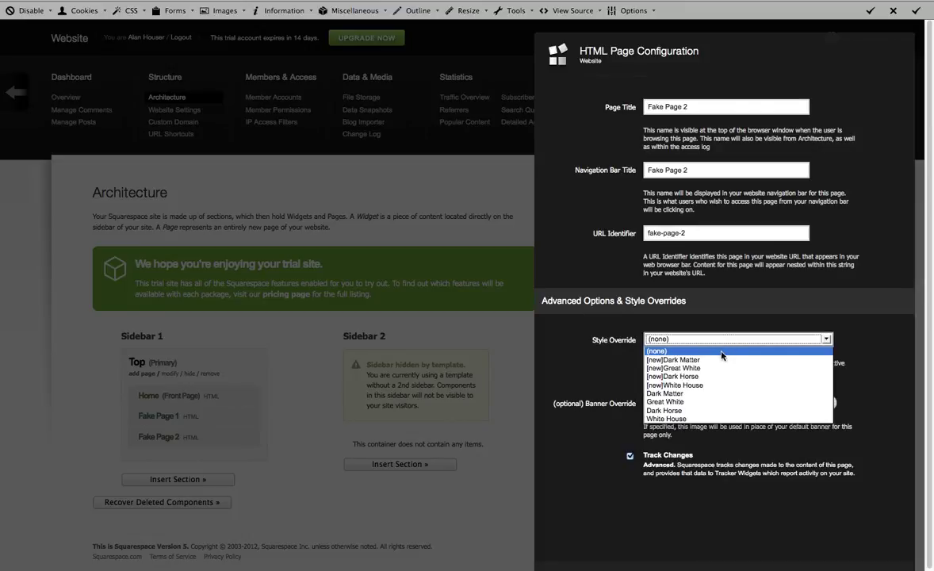
pyautogui.click(697, 355)
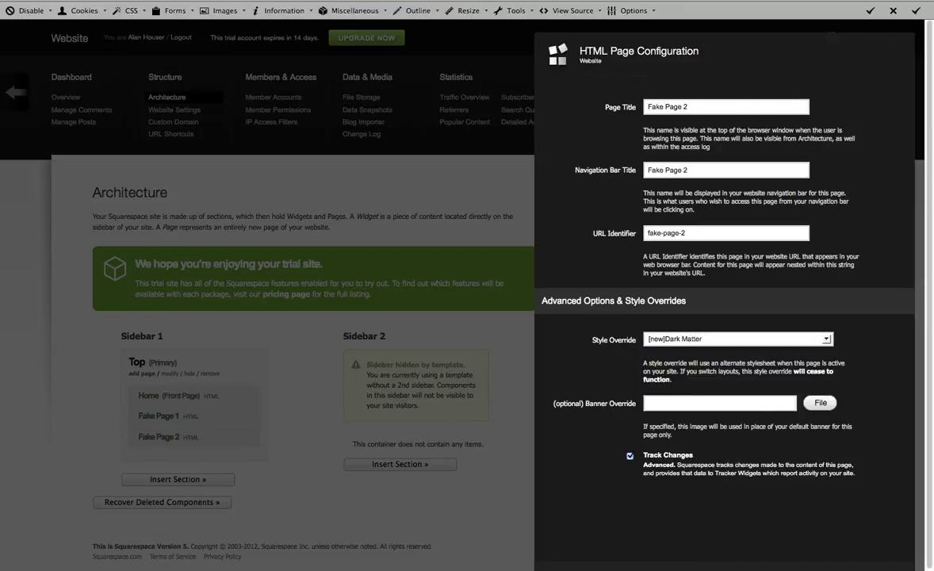
pyautogui.press('Return')
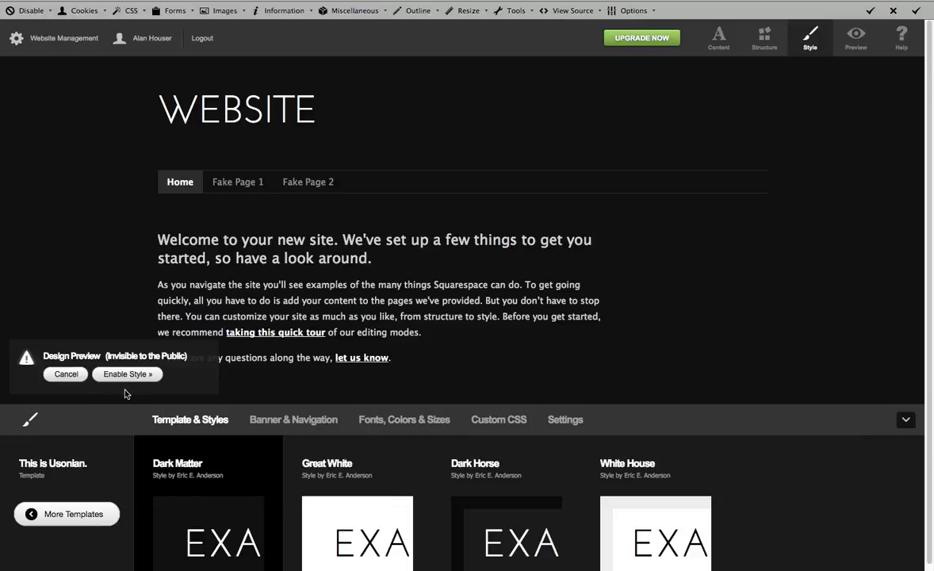
# Try Great White in preview, then enable White House as the site's default style.
pyautogui.click(390, 474)
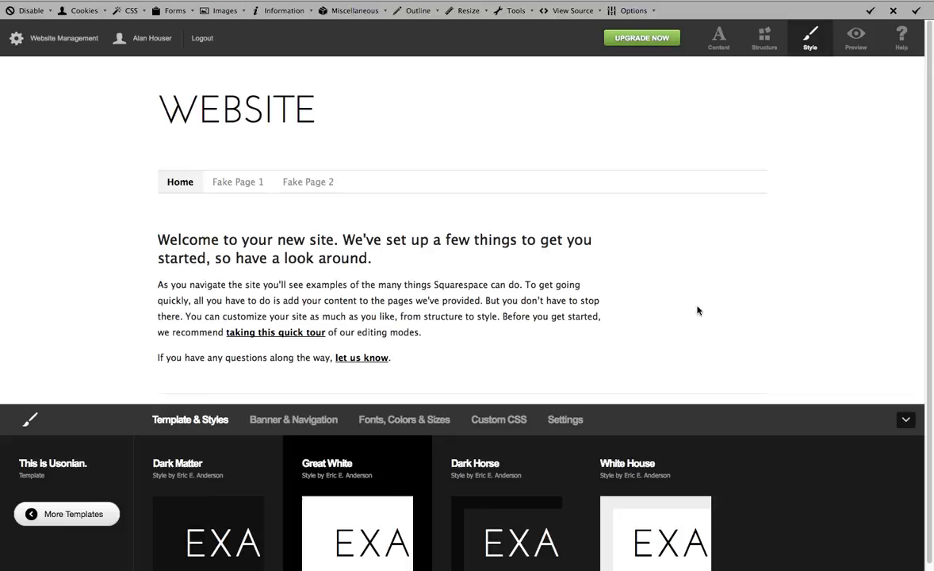
pyautogui.click(856, 36)
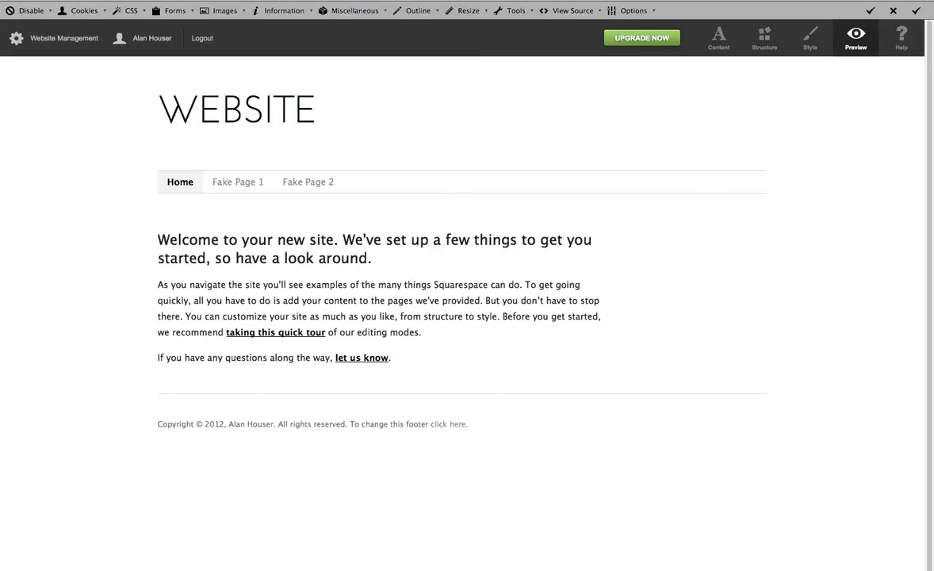
pyautogui.click(809, 40)
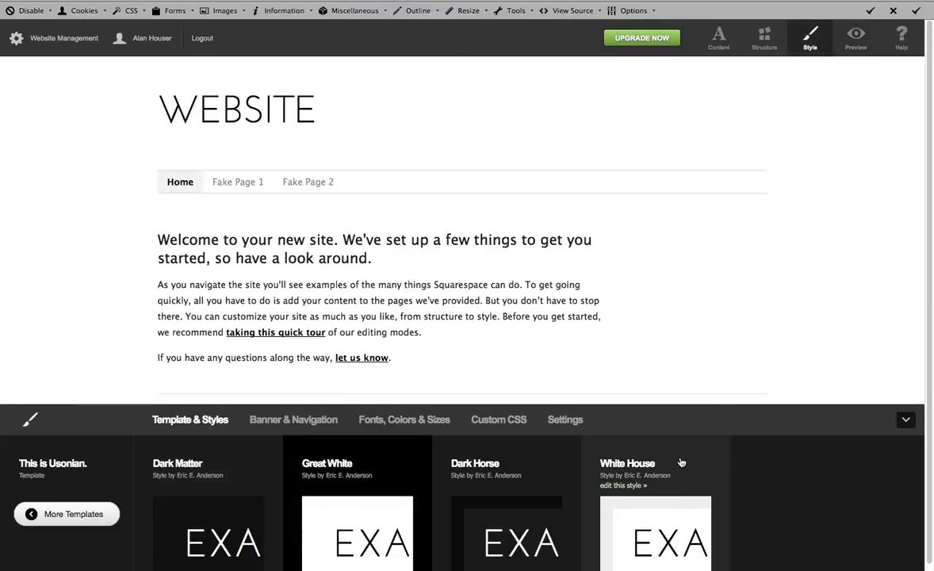
pyautogui.click(680, 462)
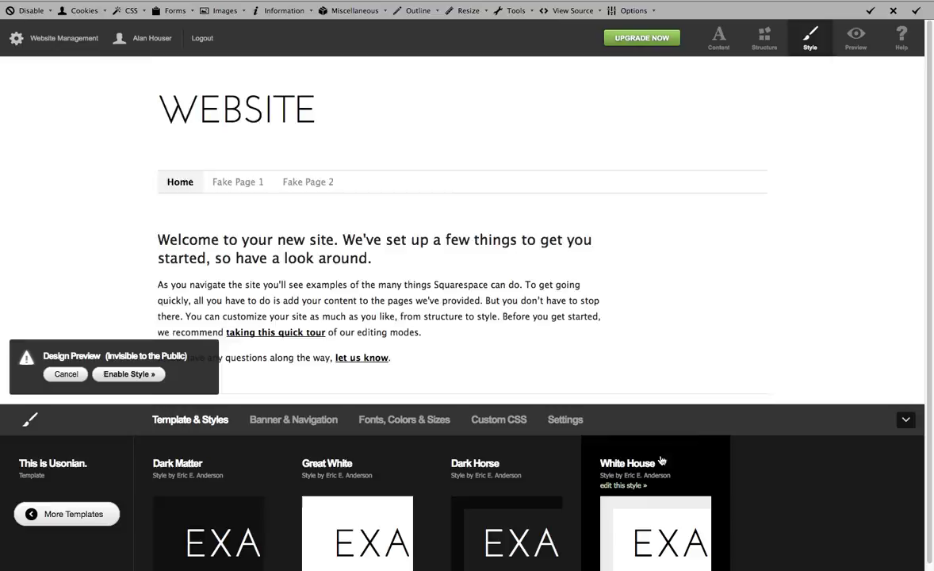
pyautogui.click(129, 374)
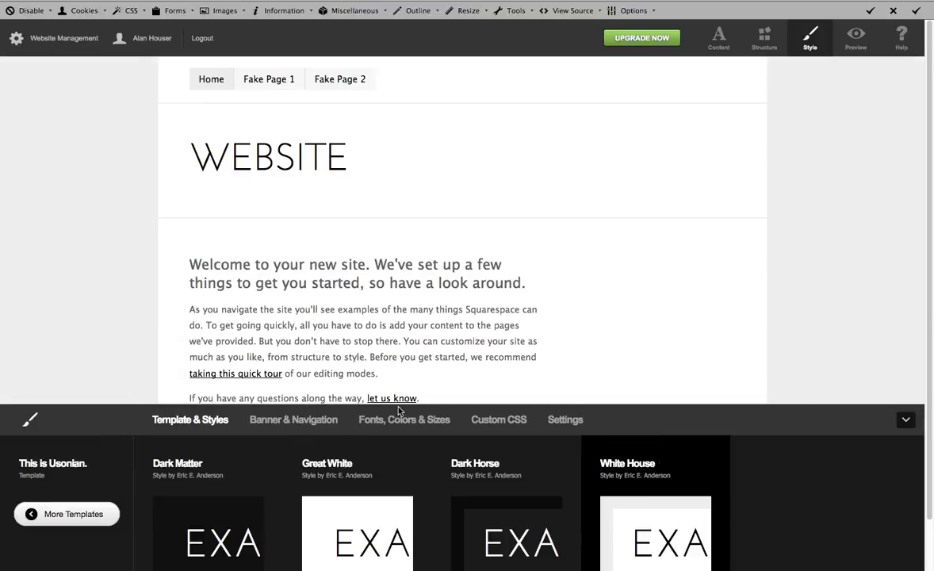
pyautogui.moveTo(709, 463)
# Preview the site as visitors see it and return to the dark Home page.
pyautogui.click(856, 38)
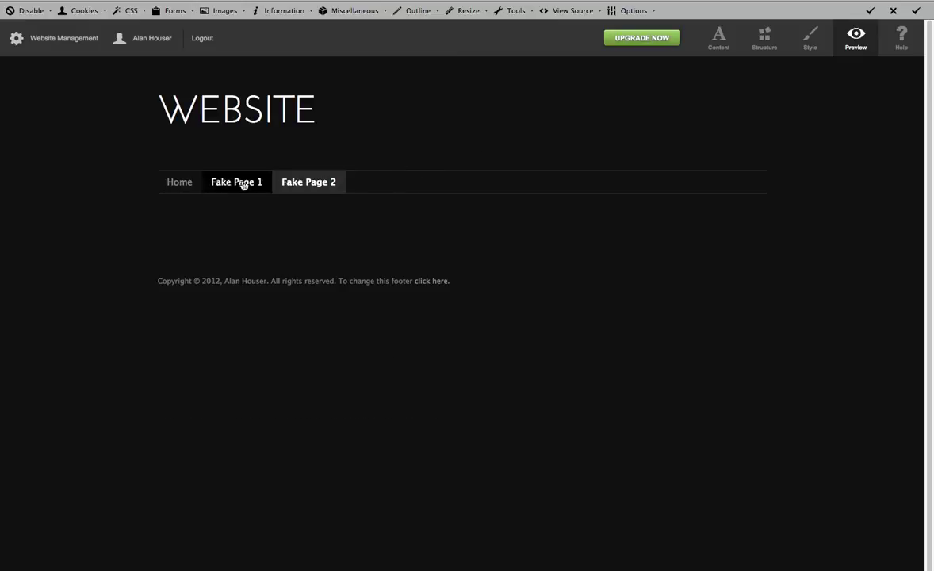
pyautogui.click(163, 184)
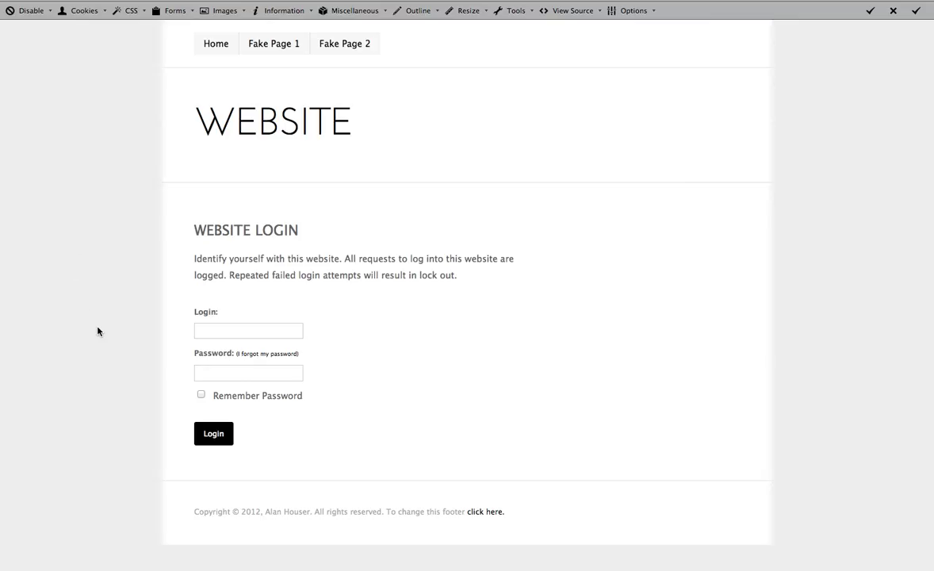
# Sign in on the white website login page with the login name and password, remembering the password.
pyautogui.click(244, 328)
pyautogui.click(246, 329)
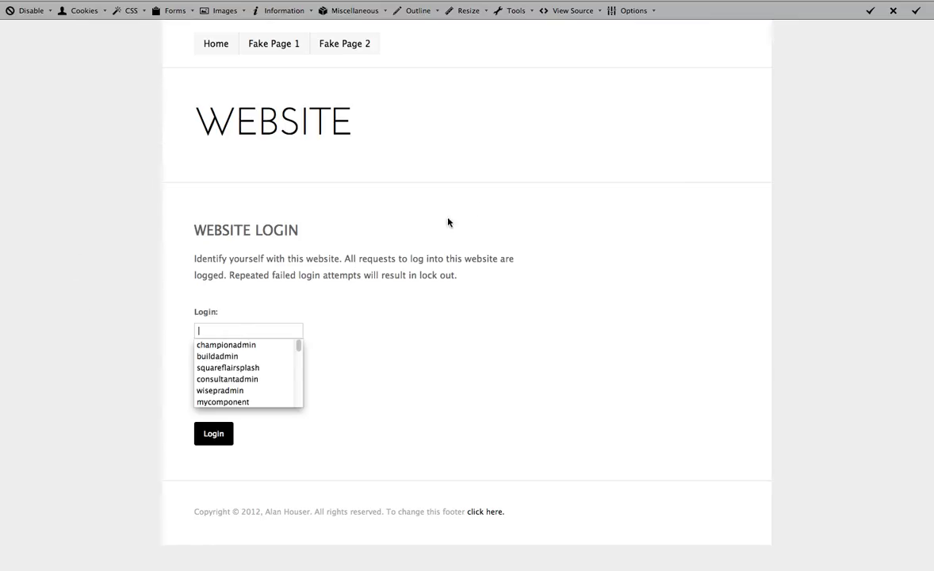
pyautogui.click(438, 164)
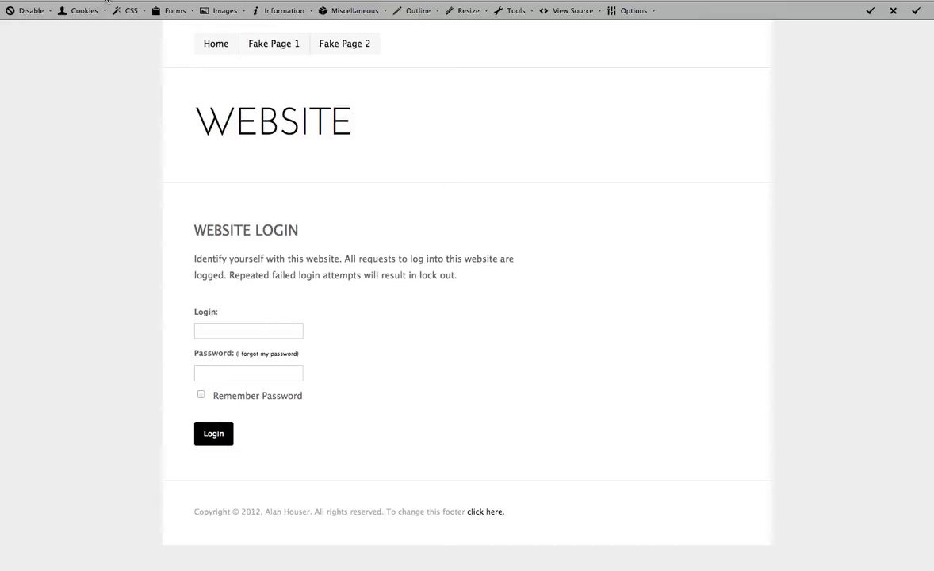
pyautogui.click(266, 332)
pyautogui.write('testingtemplatechanges')
pyautogui.click(260, 379)
pyautogui.write('••')
pyautogui.press('BackSpace')
pyautogui.press('BackSpace')
pyautogui.press('BackSpace')
pyautogui.press('BackSpace')
pyautogui.press('BackSpace')
pyautogui.click(199, 395)
pyautogui.click(213, 433)
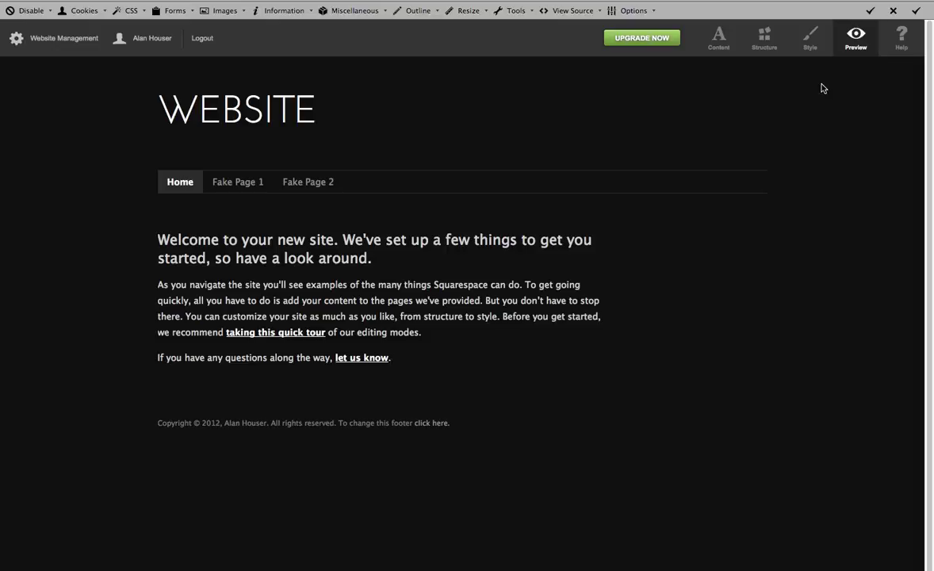
# Open Custom CSS in the style panel, cancel naming a new style, and keep White House selected.
pyautogui.click(809, 38)
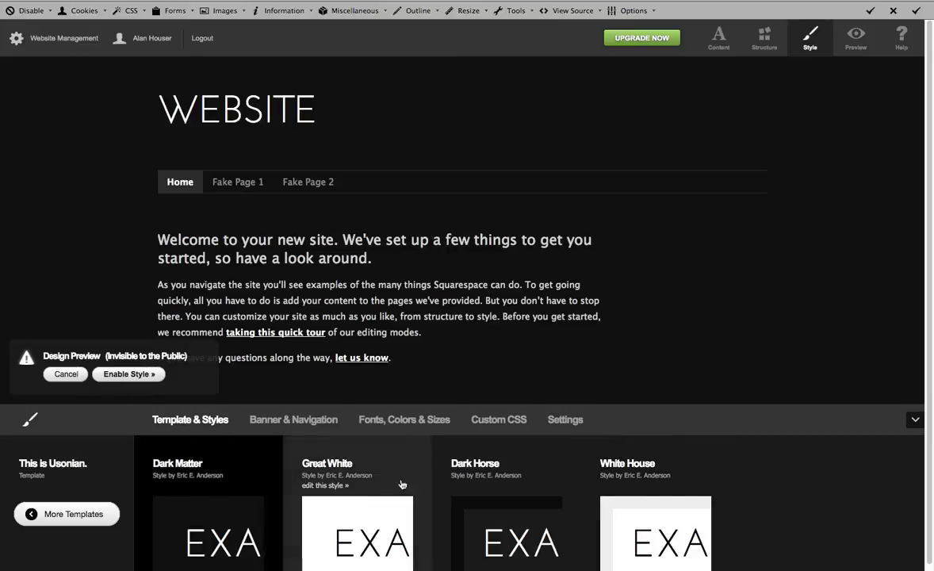
pyautogui.click(508, 422)
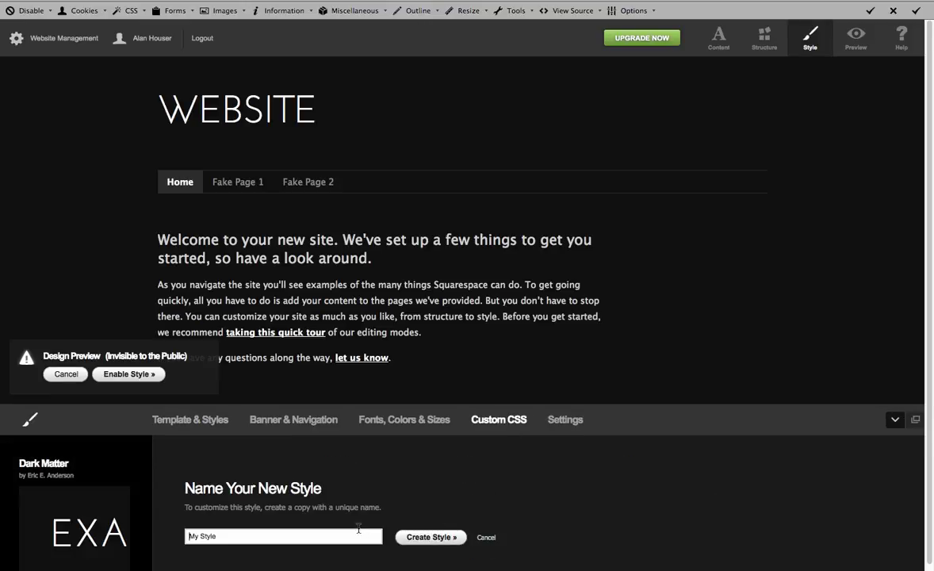
pyautogui.click(487, 537)
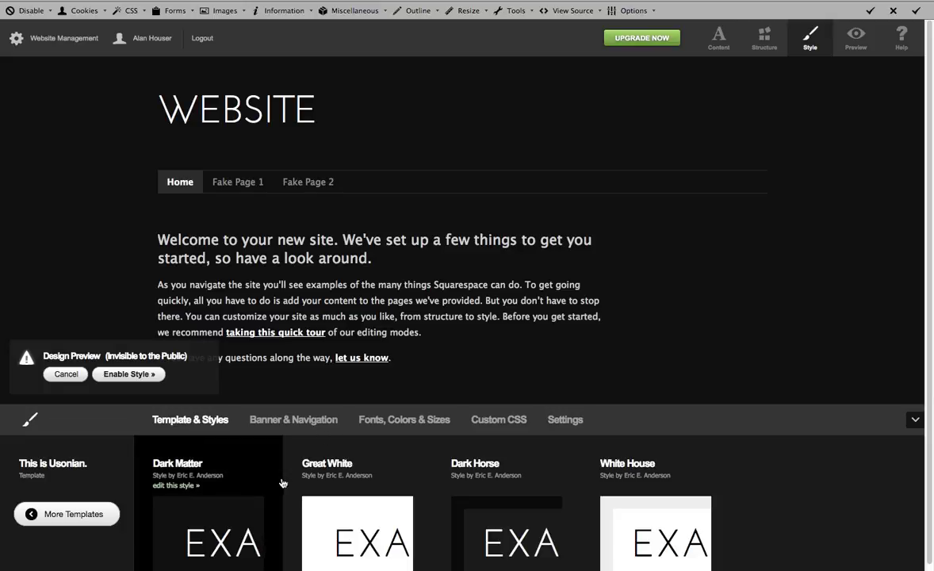
pyautogui.click(675, 468)
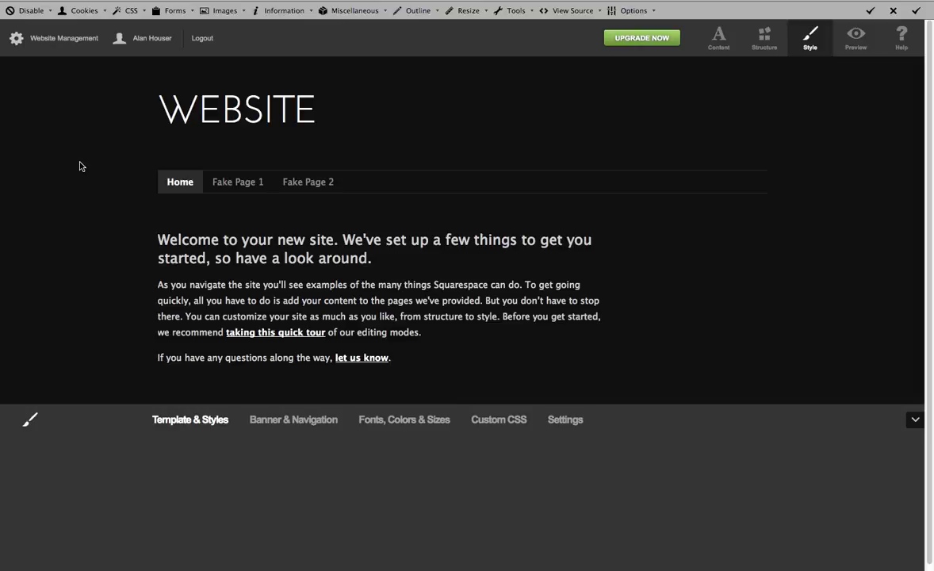
# In Structure mode, check that the Home page keeps its [new]Dark Matter style override unchanged.
pyautogui.click(766, 41)
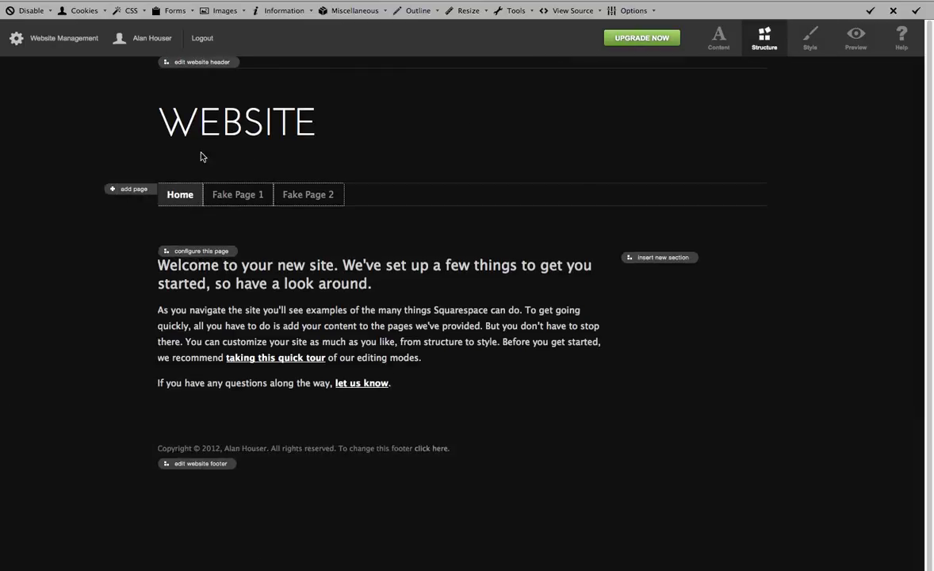
pyautogui.click(206, 253)
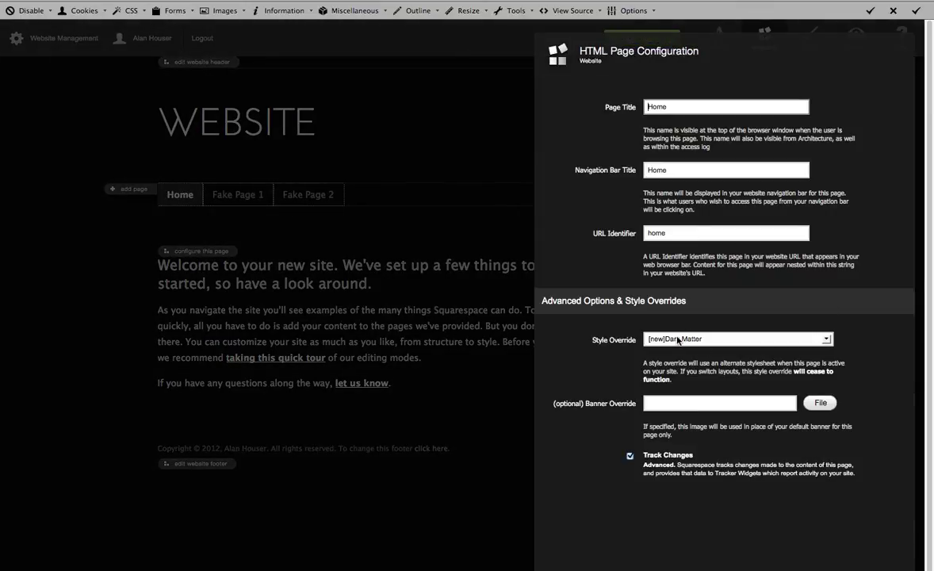
pyautogui.click(736, 543)
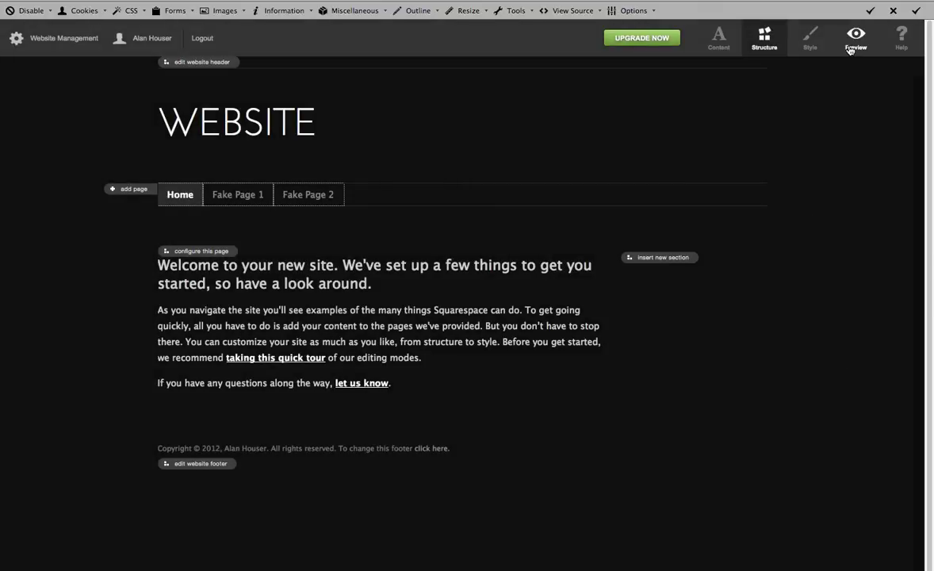
# Preview the site, then log out of the admin account.
pyautogui.click(852, 39)
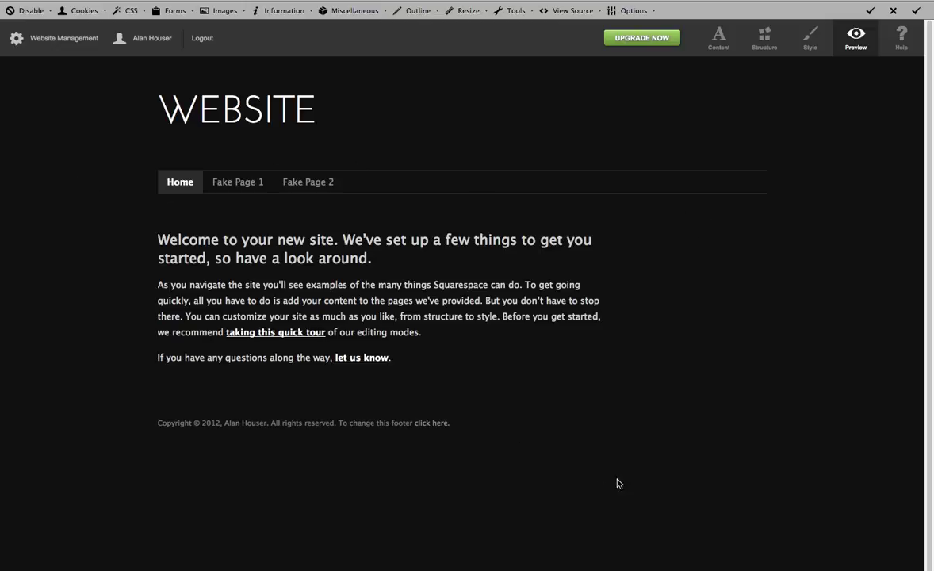
pyautogui.click(196, 39)
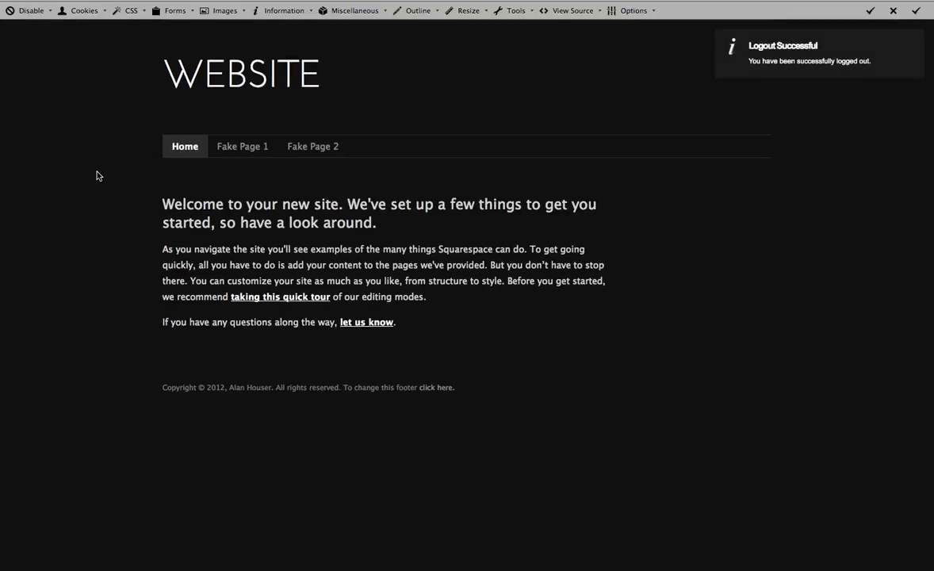